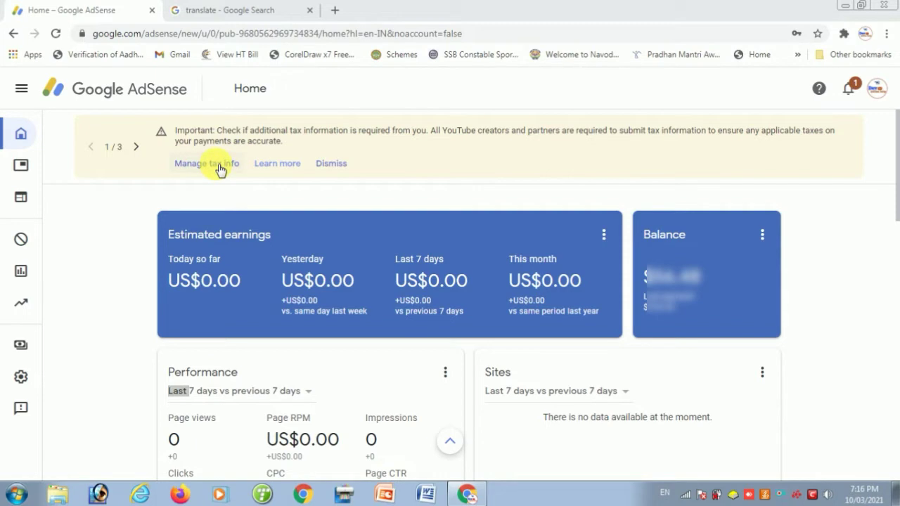
Open Manage tax info and start adding United States tax info
click(220, 169)
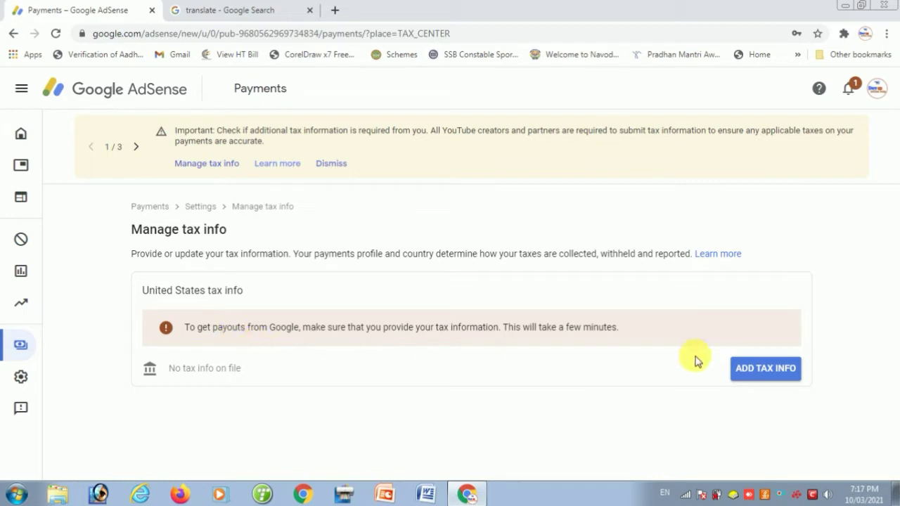
click(766, 370)
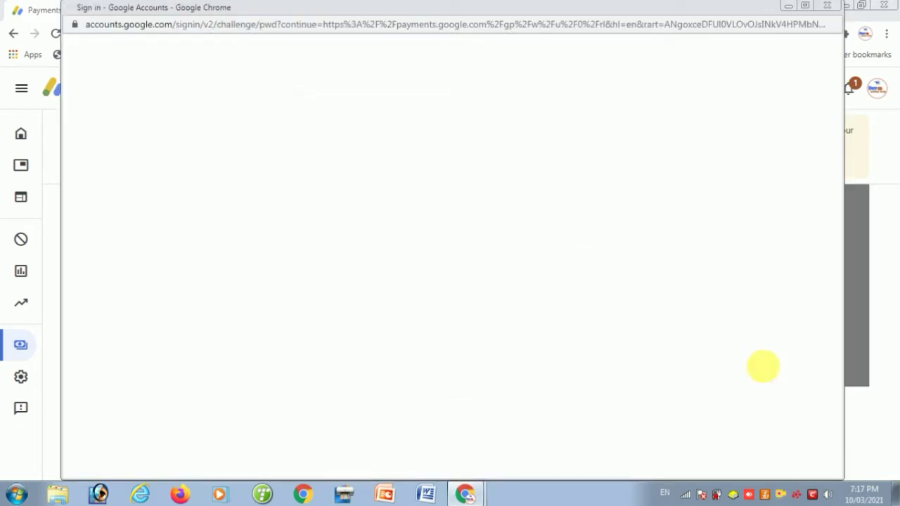
Confirm the Google Accounts sign-in to get back to the US tax info form
click(552, 345)
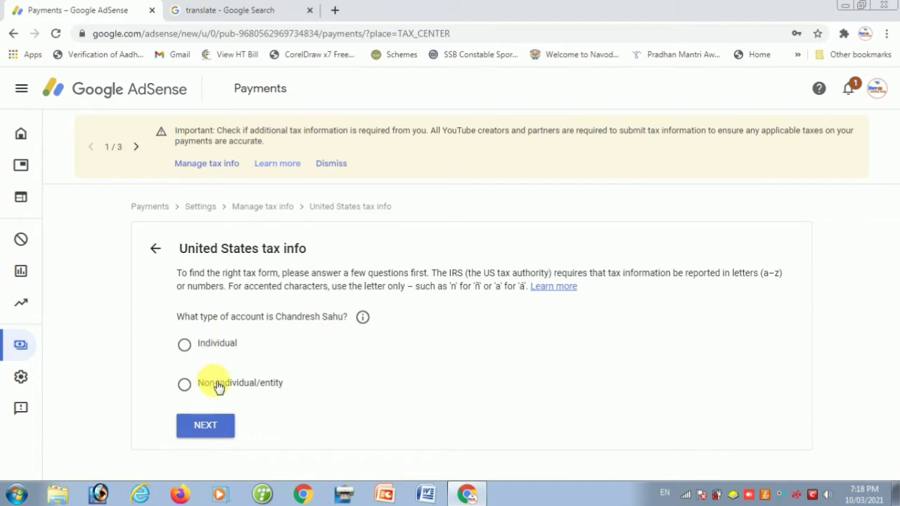
Mark the AdSense account type as Individual
click(187, 346)
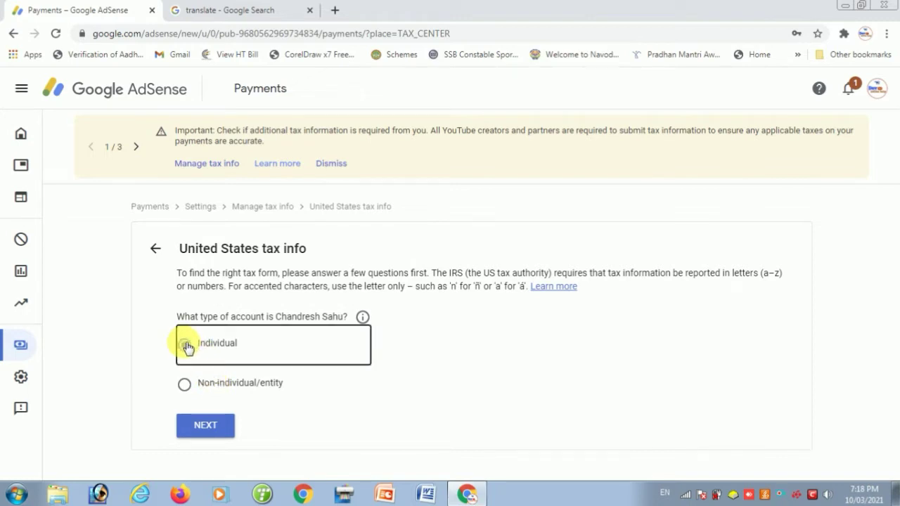
click(186, 346)
click(201, 426)
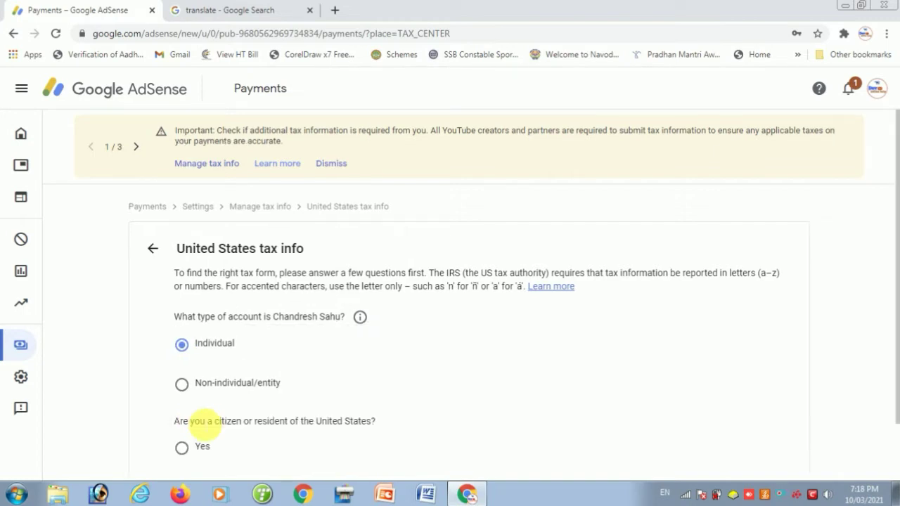
Answer No to being a US citizen or resident and start the W-8BEN form
scroll(232, 404, down, 1)
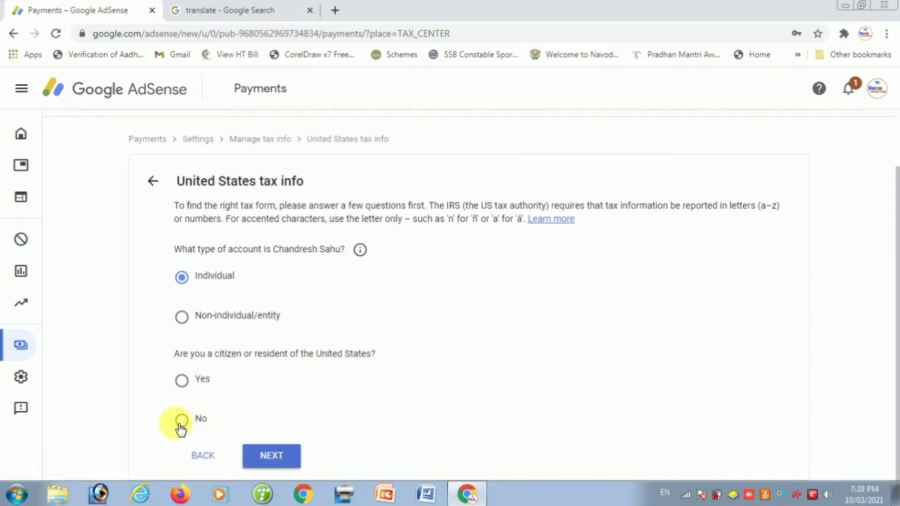
click(185, 423)
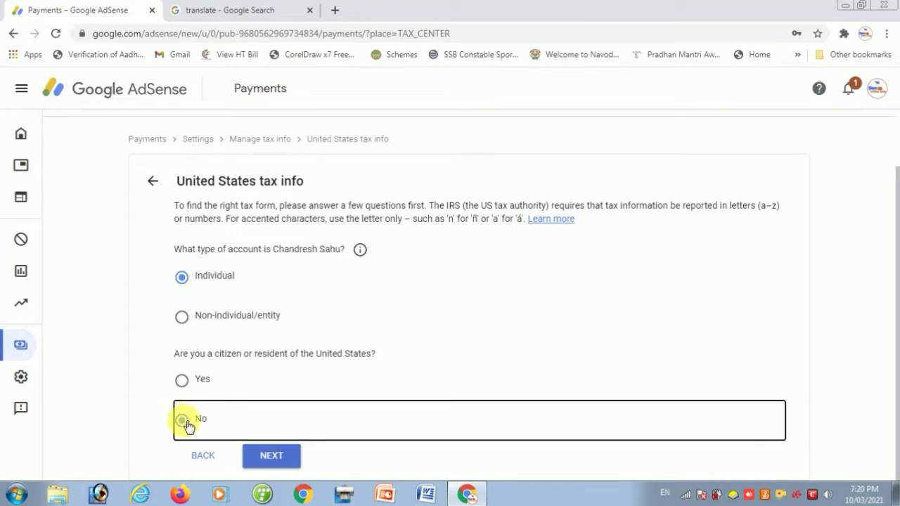
click(269, 457)
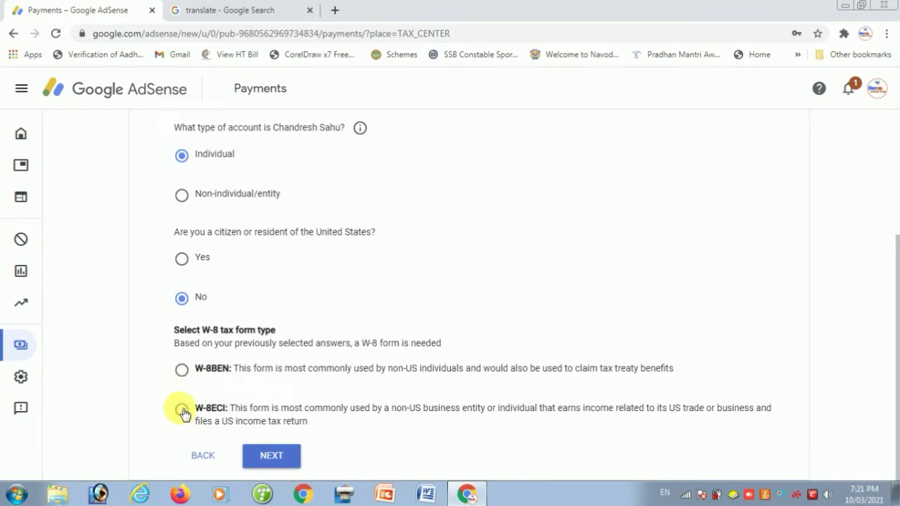
click(182, 369)
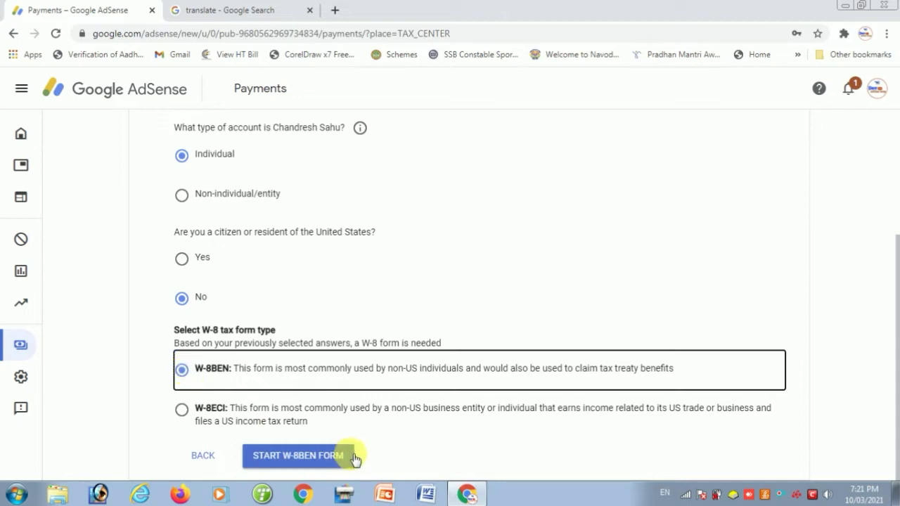
click(300, 457)
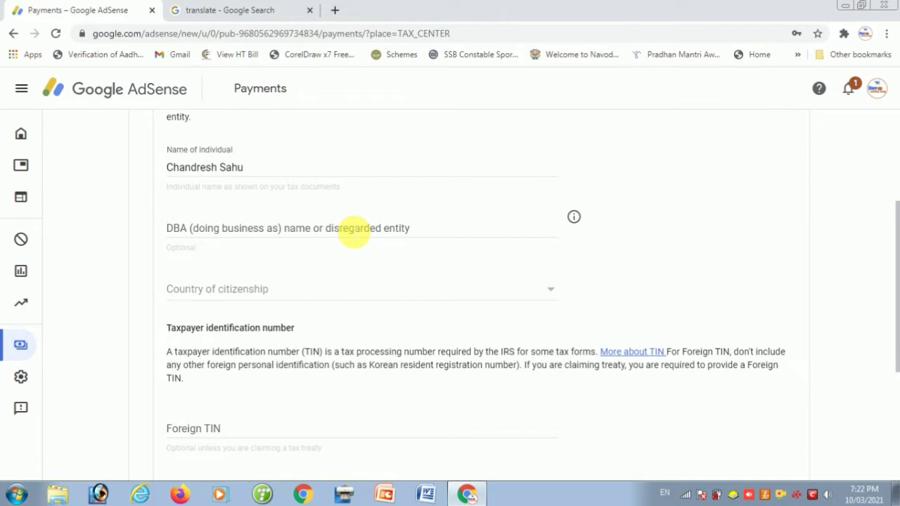
Choose India as the W-8BEN country of citizenship
scroll(353, 232, down, 1)
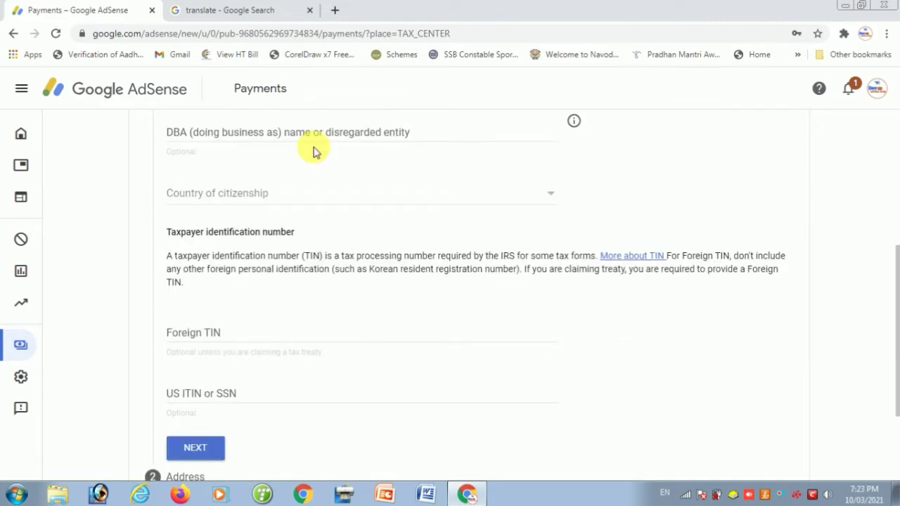
click(270, 199)
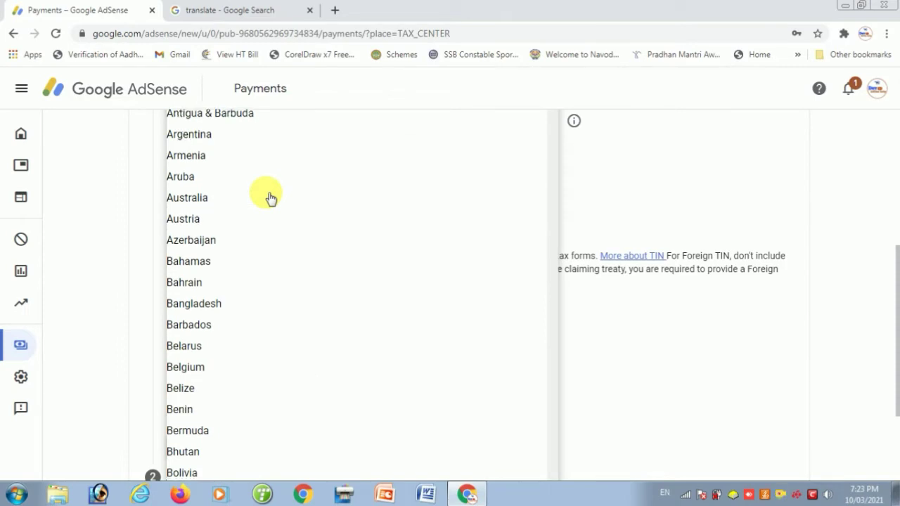
key(u)
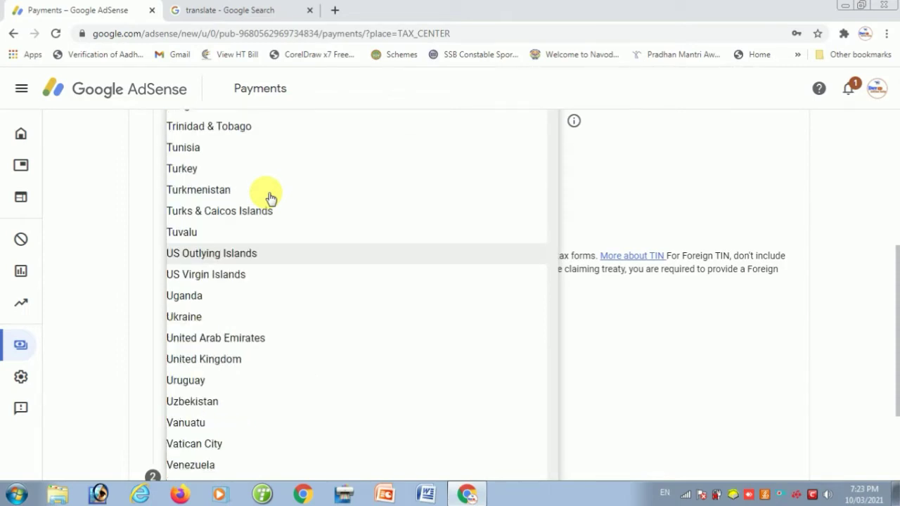
key(i)
key(n)
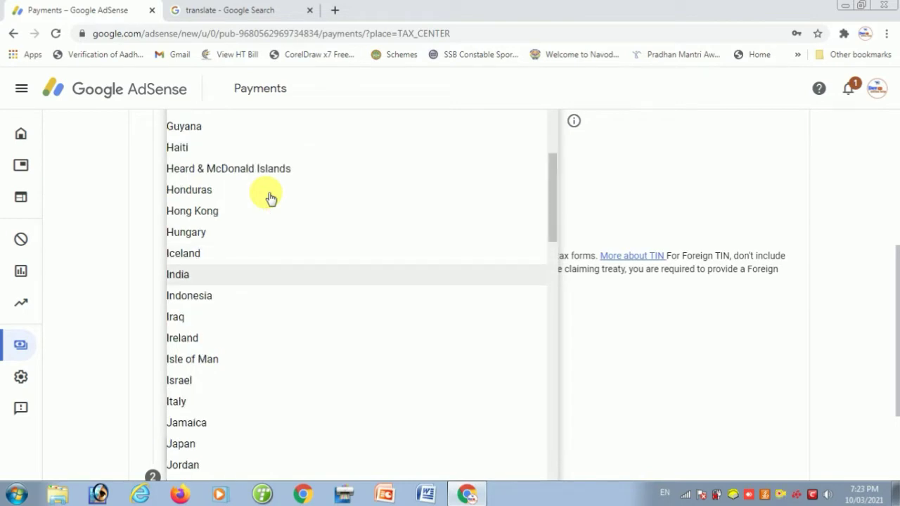
click(242, 279)
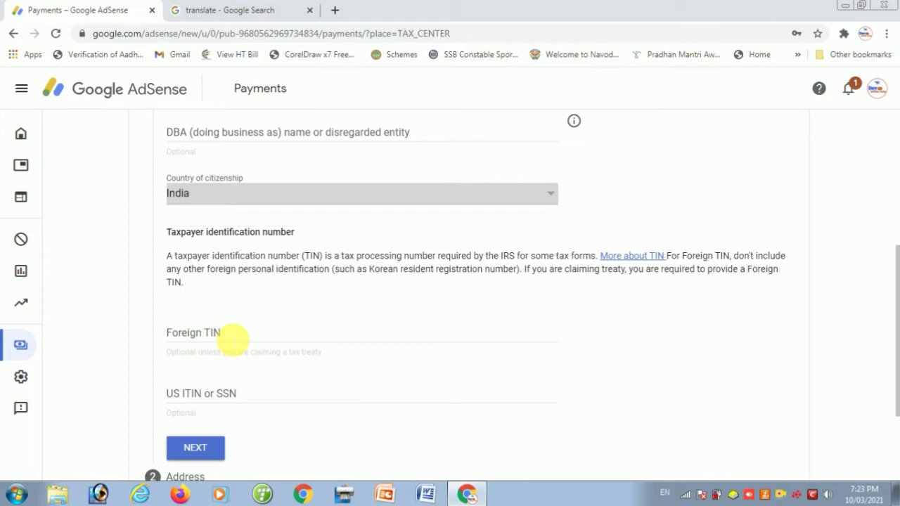
Enter the Foreign TIN, undo an accidental paste, and advance to the address section
click(230, 341)
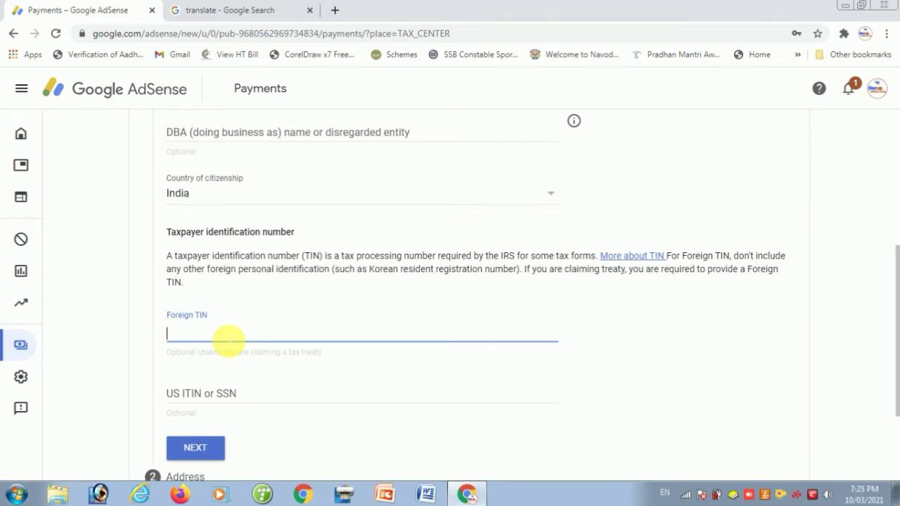
text(k)
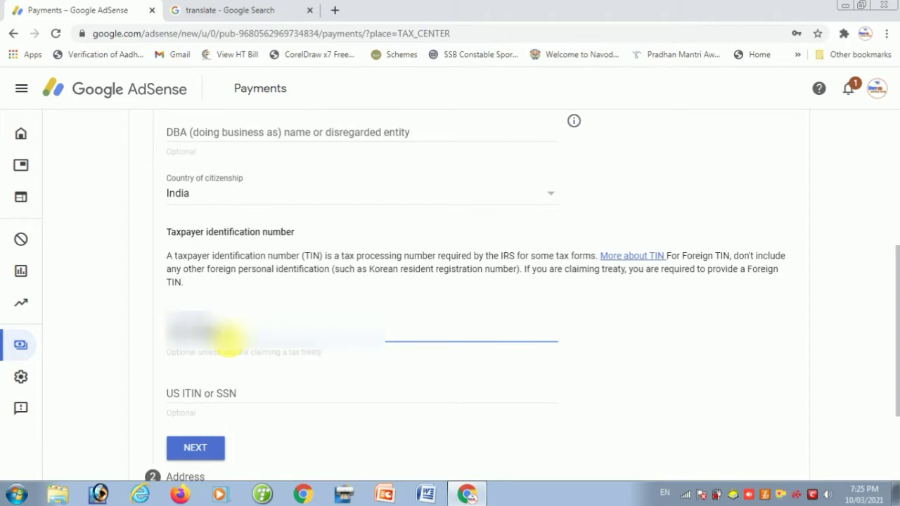
key(ctrl+v)
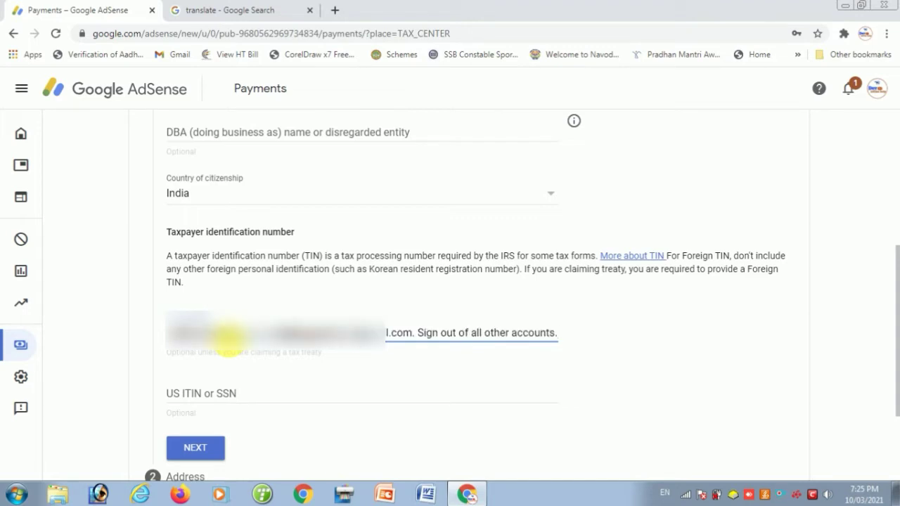
key(ctrl+z)
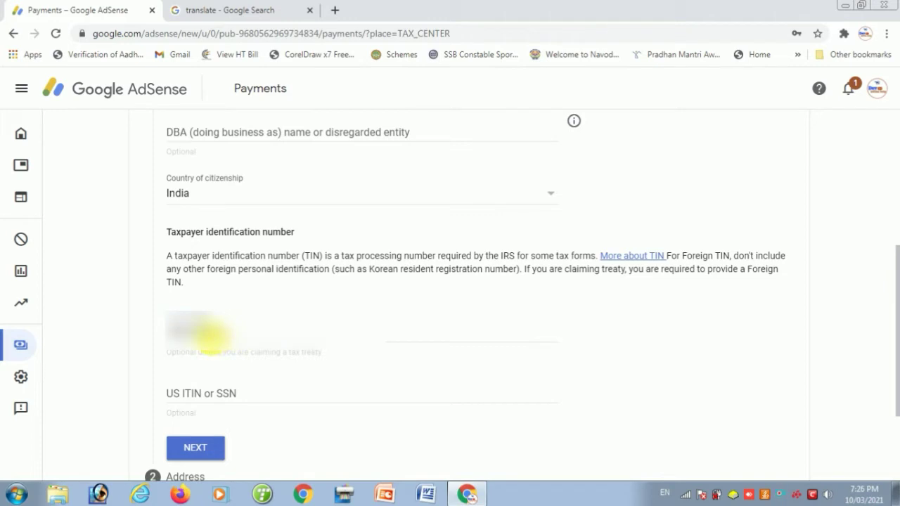
click(196, 449)
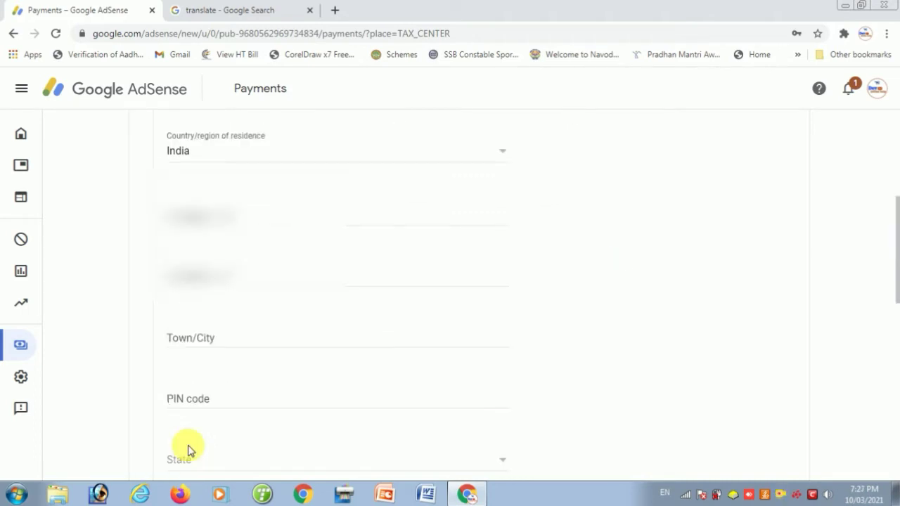
Mark the postal address as identical to the permanent residence address and continue
scroll(310, 275, up, 3)
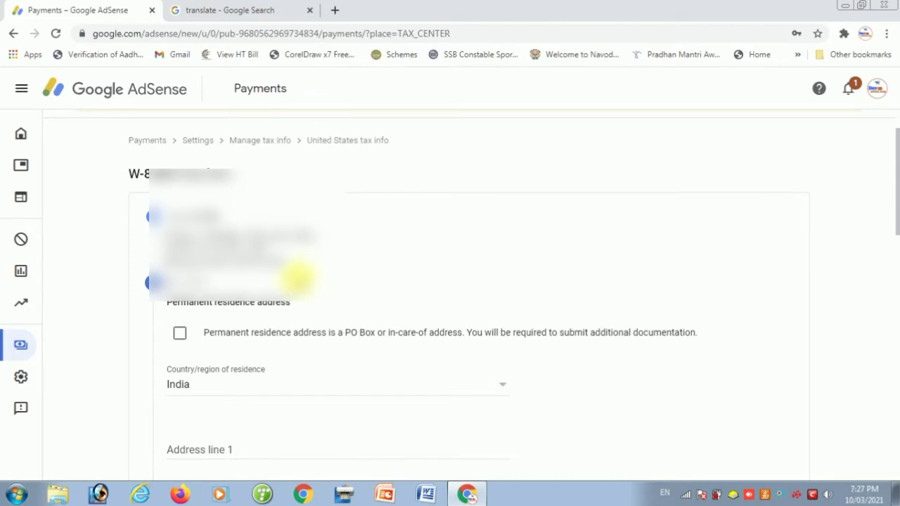
scroll(291, 281, down, 3)
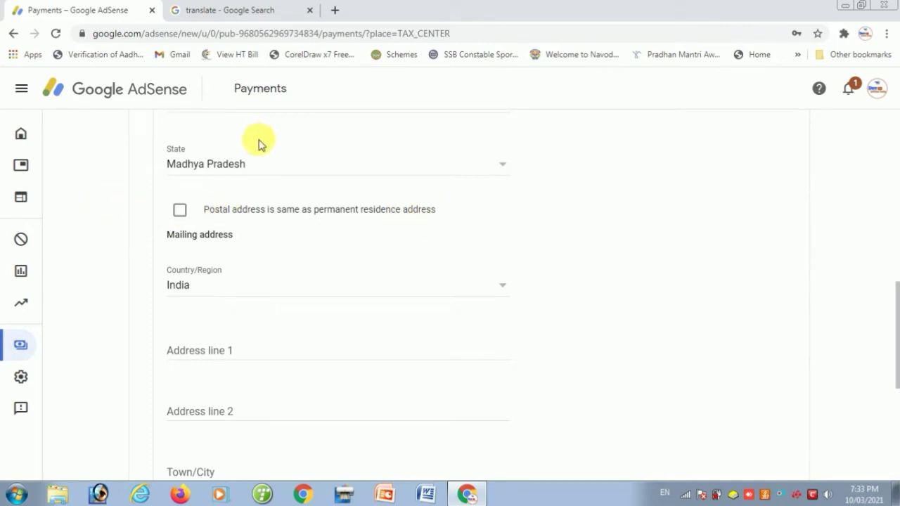
click(180, 211)
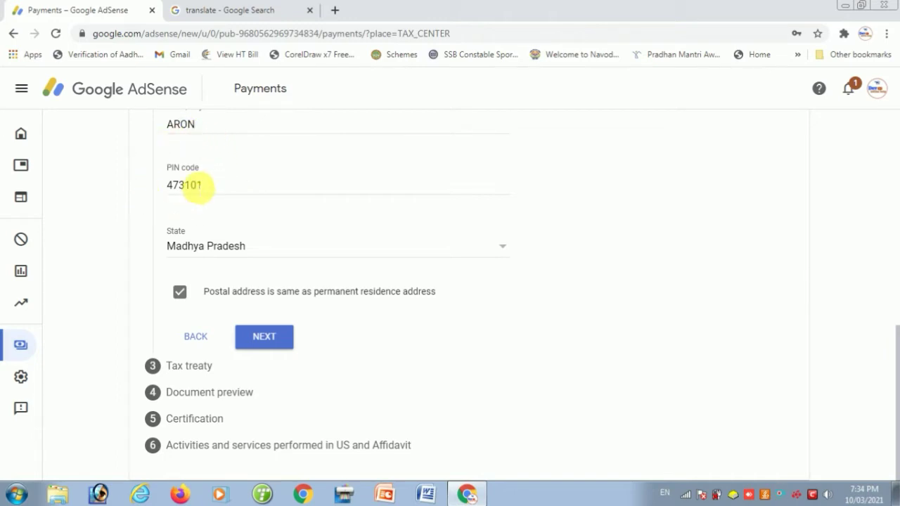
click(259, 337)
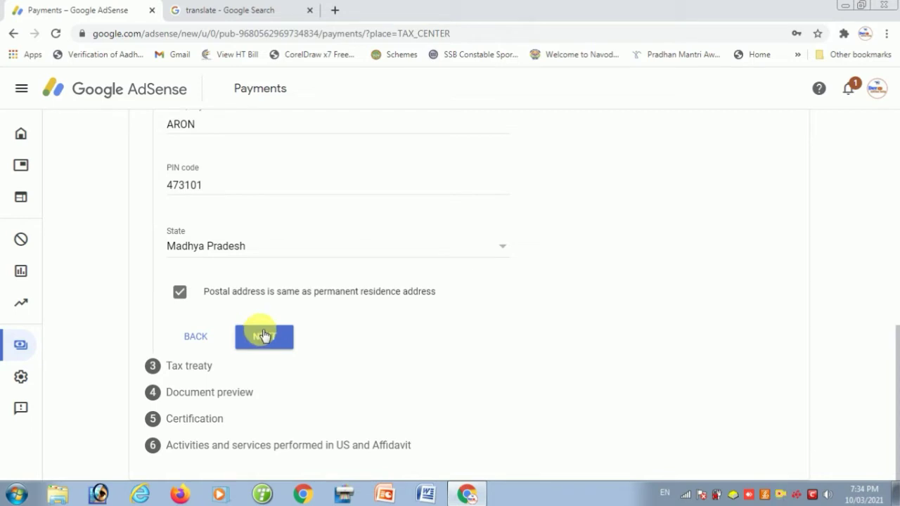
click(266, 338)
On the Tax treaty step, choose Yes to claim a reduced withholding rate
triple_click(266, 338)
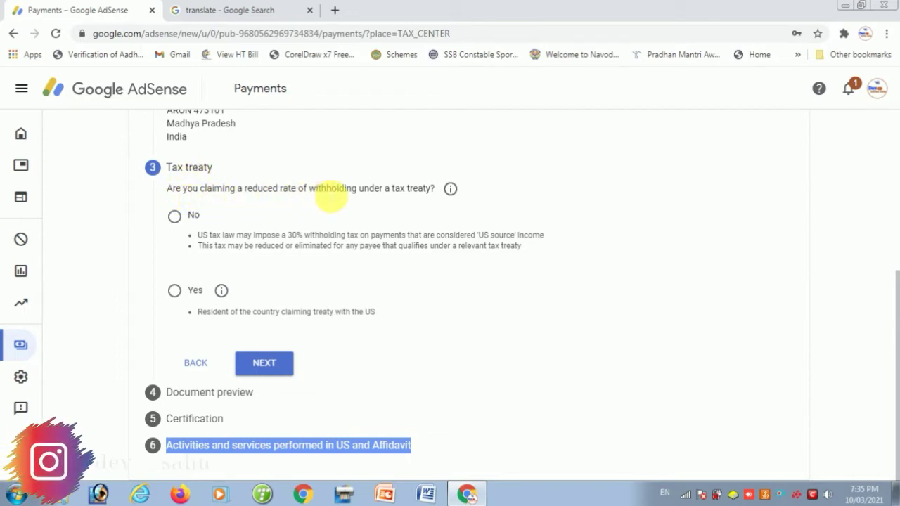
click(175, 293)
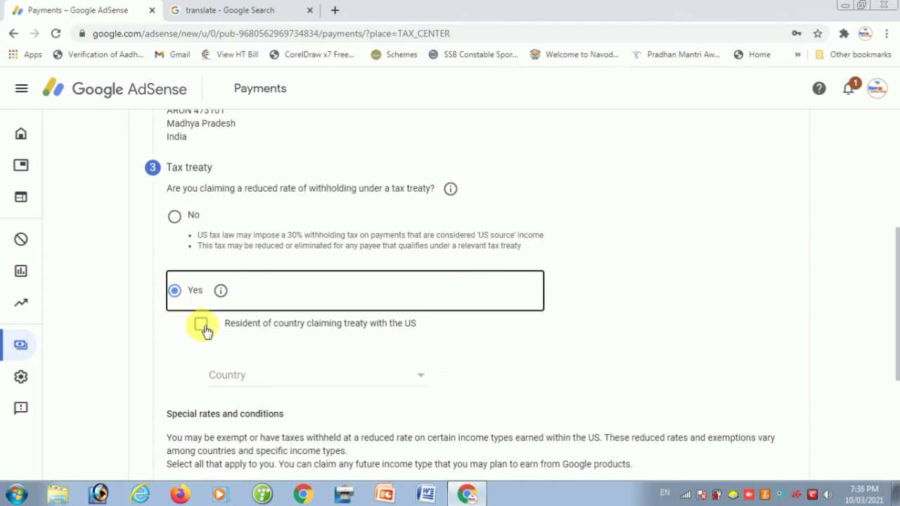
Confirm treaty-country residence and select India as the treaty country
click(202, 327)
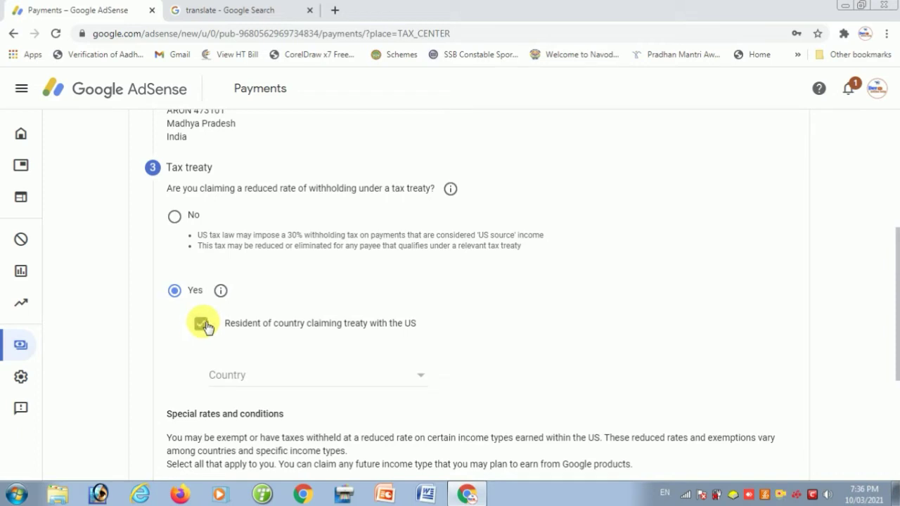
click(251, 376)
scroll(251, 378, down, 2)
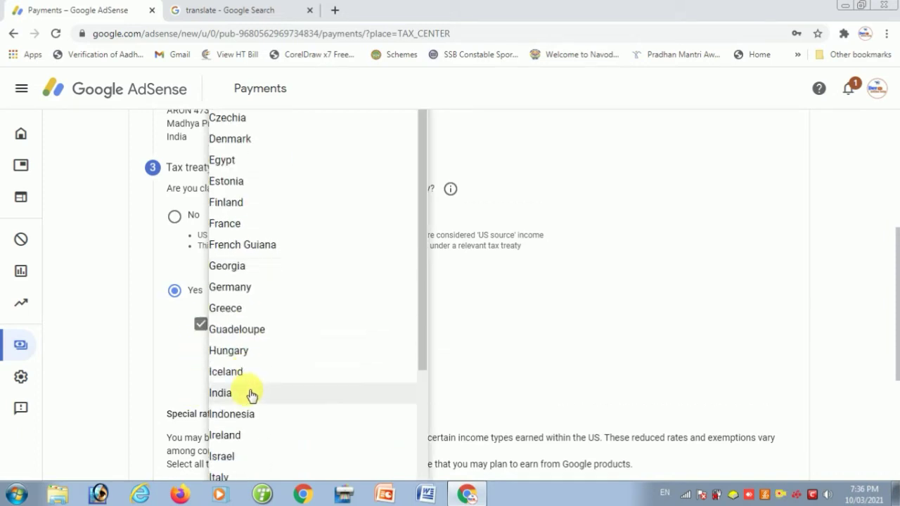
click(224, 397)
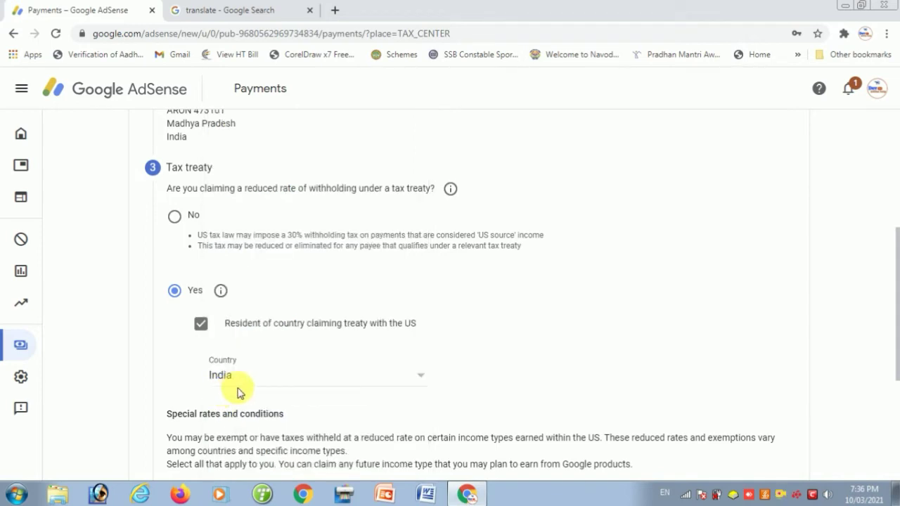
scroll(260, 380, down, 2)
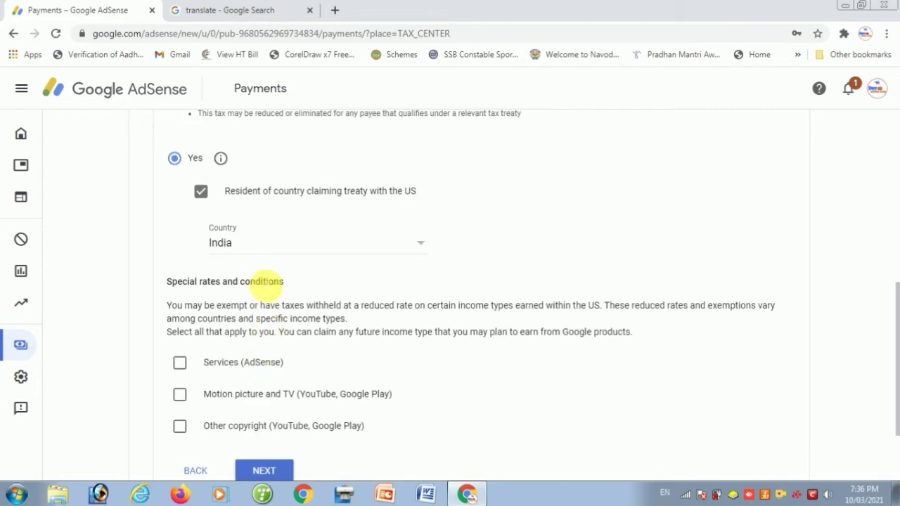
scroll(261, 285, down, 1)
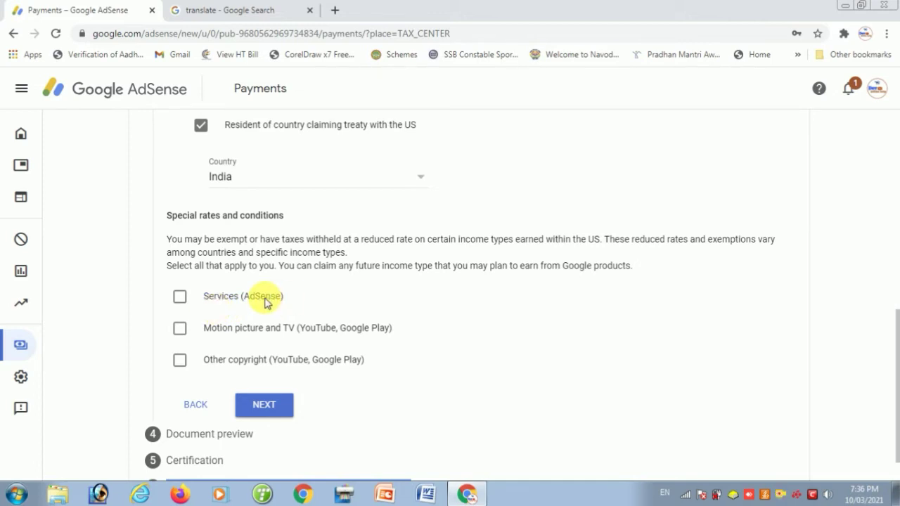
Claim Services (AdSense) income under Article 7 paragraph 1 at 0% withholding
click(183, 302)
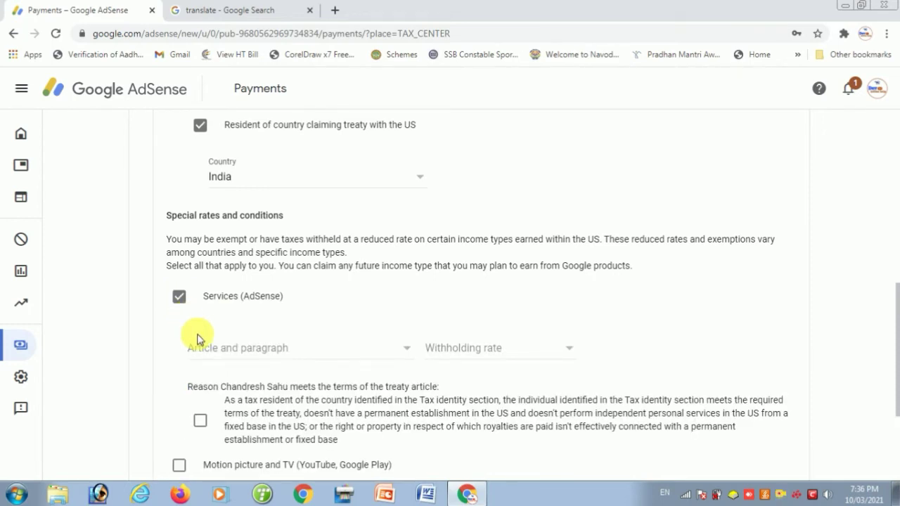
click(220, 355)
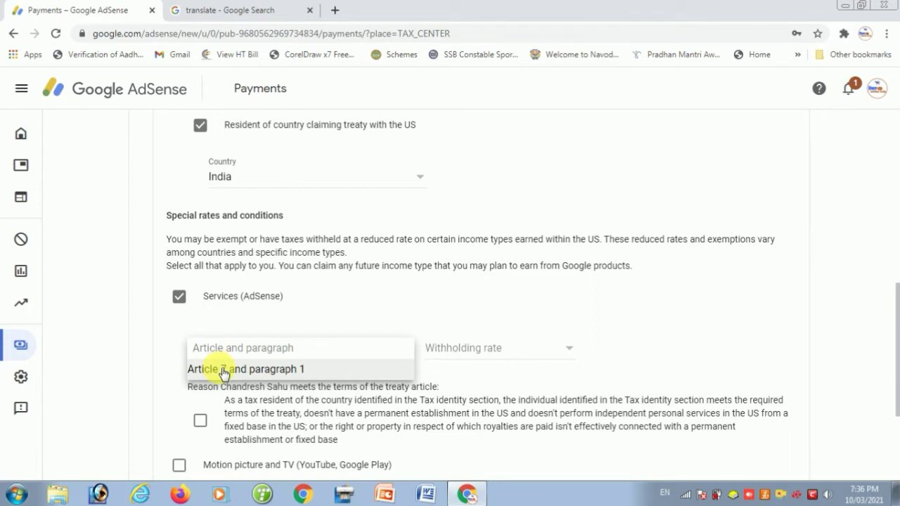
click(224, 371)
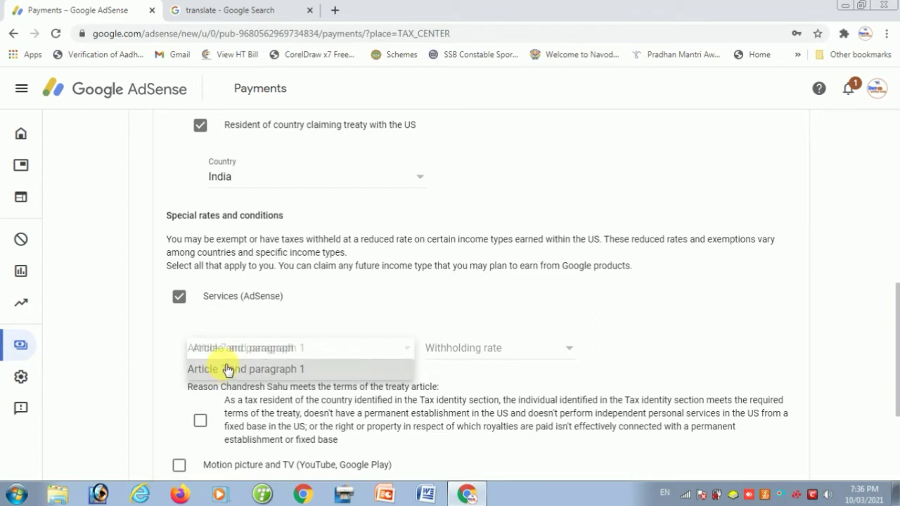
click(496, 346)
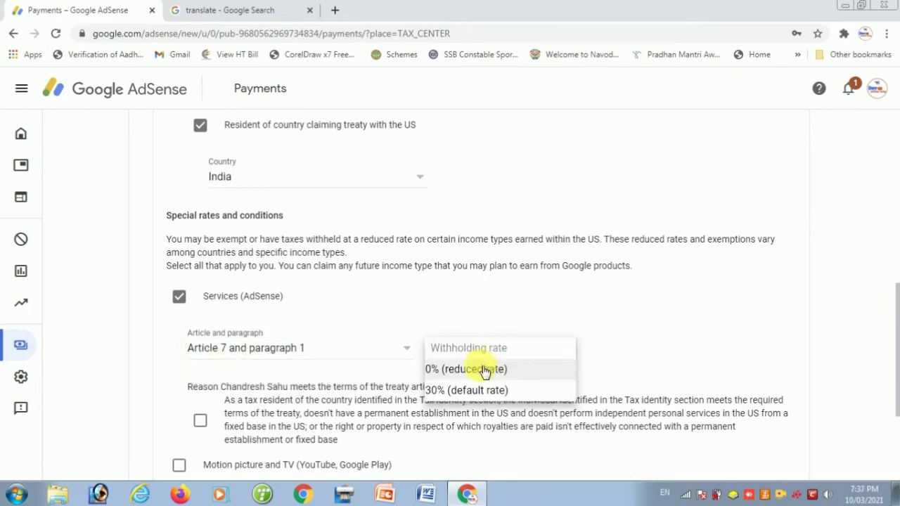
click(485, 371)
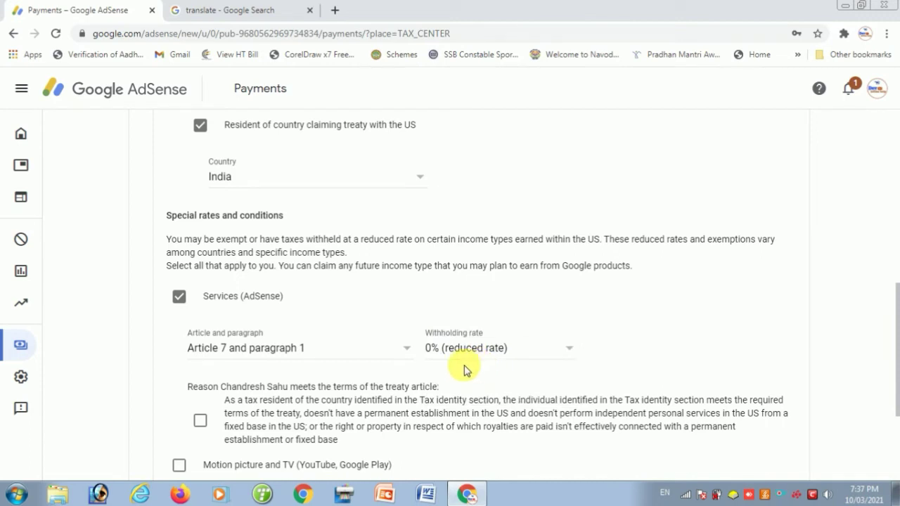
scroll(463, 369, down, 2)
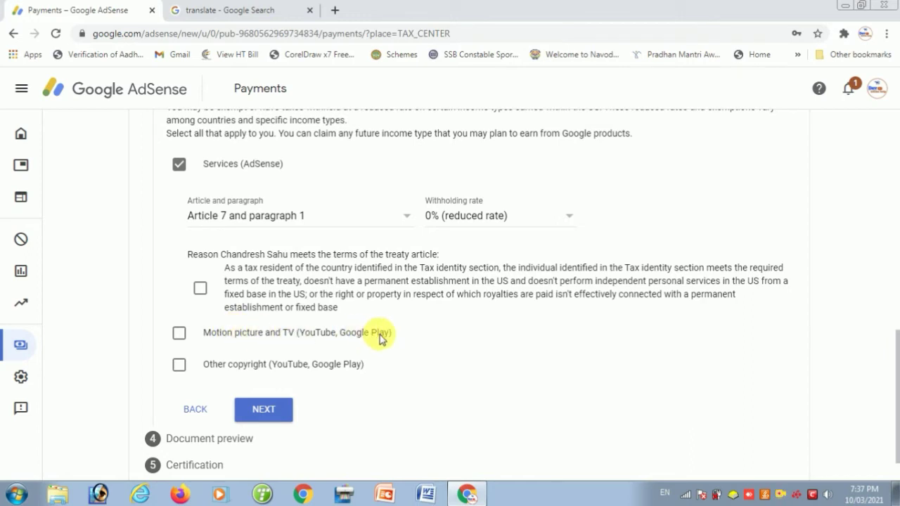
Claim Motion picture and TV income under Article 12 paragraph 2A II at 15%
click(181, 336)
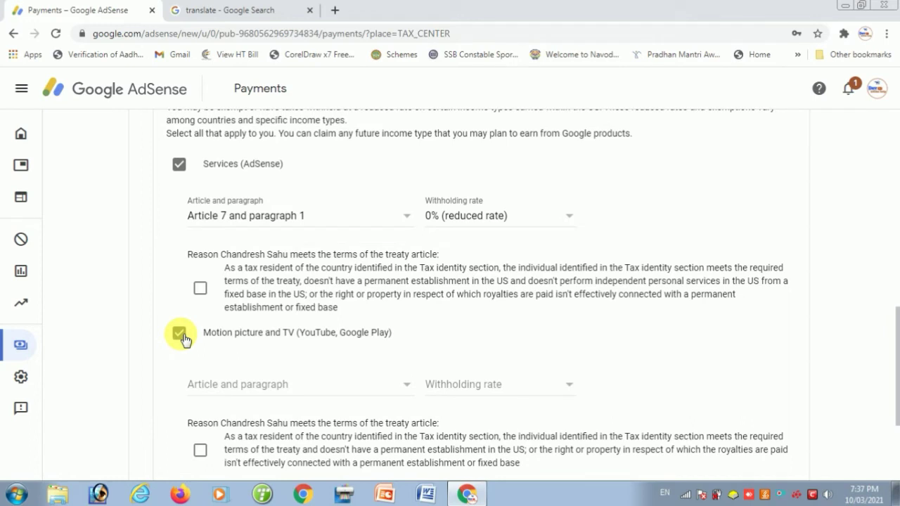
click(244, 386)
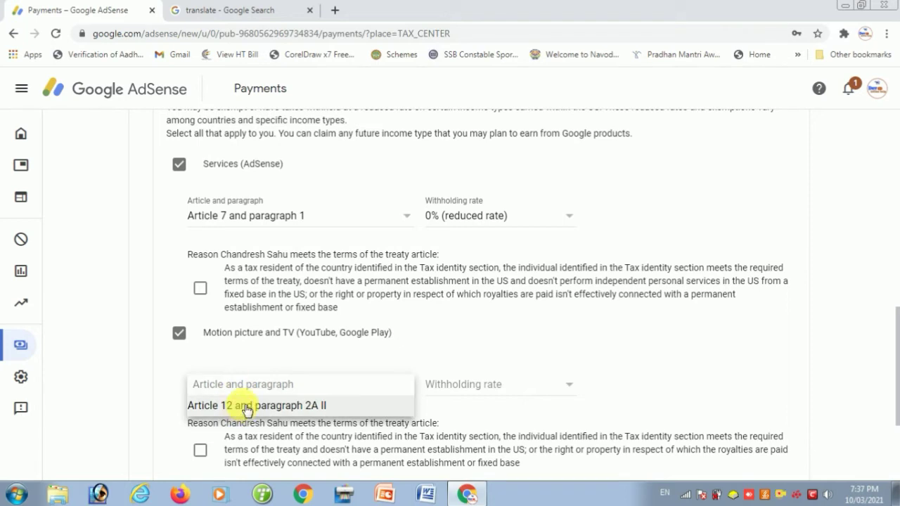
click(246, 408)
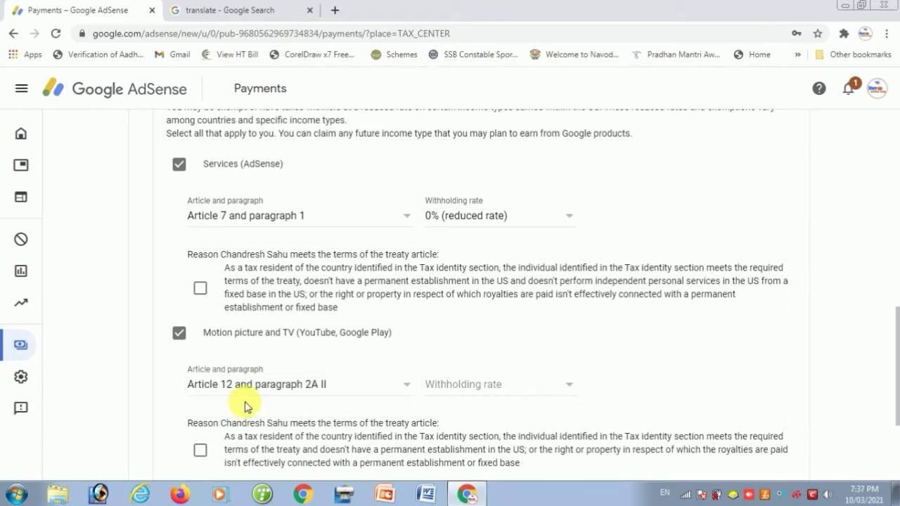
click(444, 385)
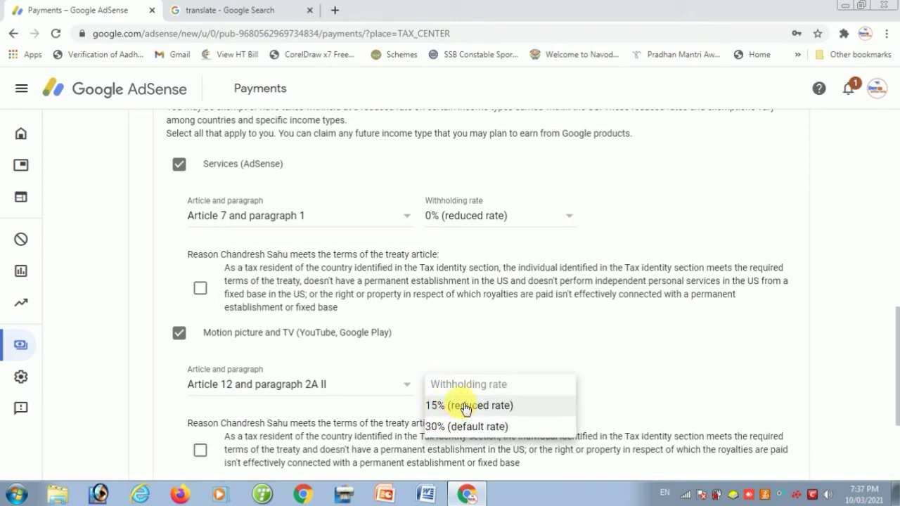
click(464, 406)
scroll(473, 373, down, 1)
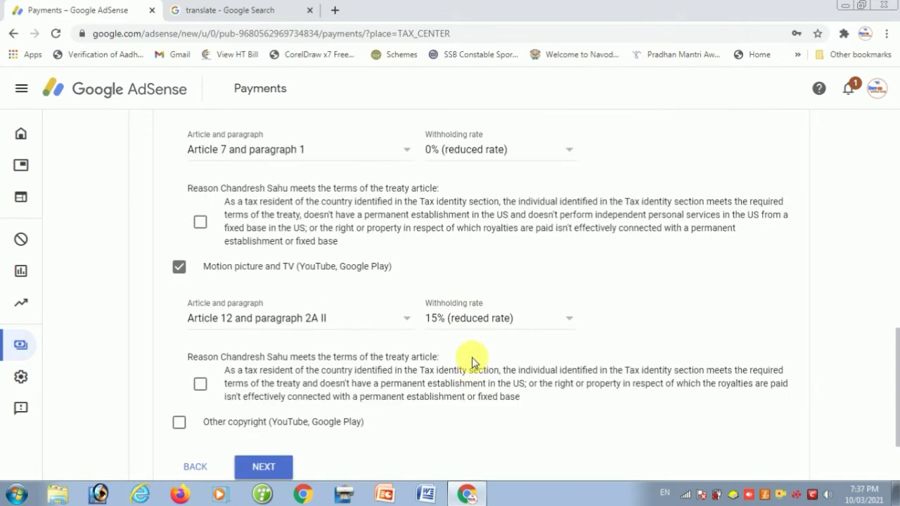
scroll(307, 320, down, 2)
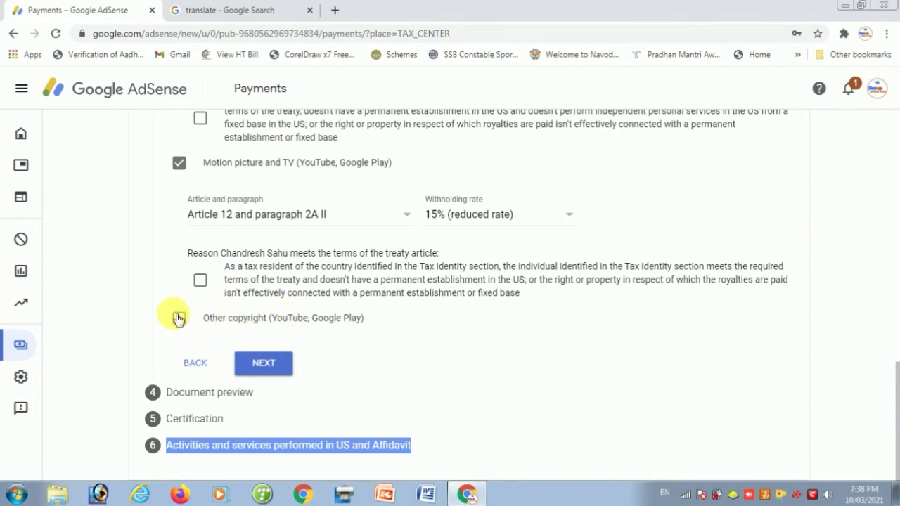
Claim Other copyright income under Article 12 paragraph 2A II at 15%
click(179, 319)
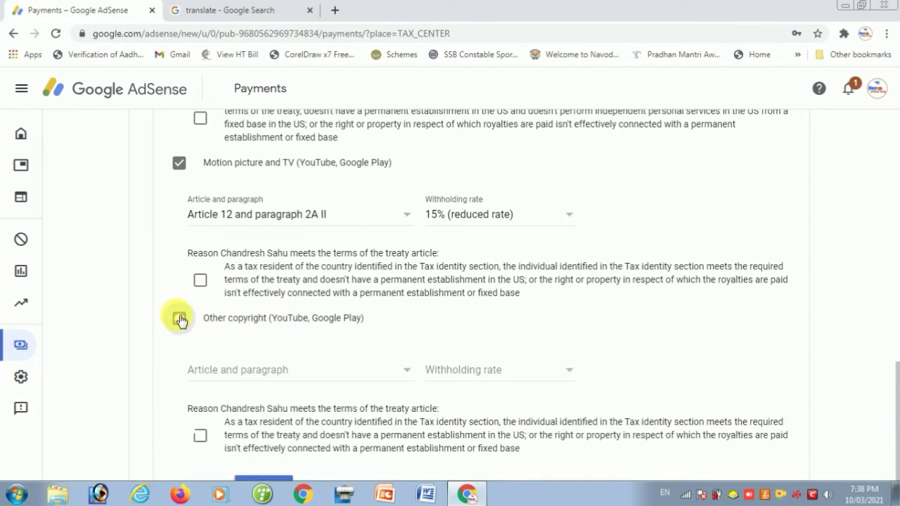
click(240, 378)
click(237, 394)
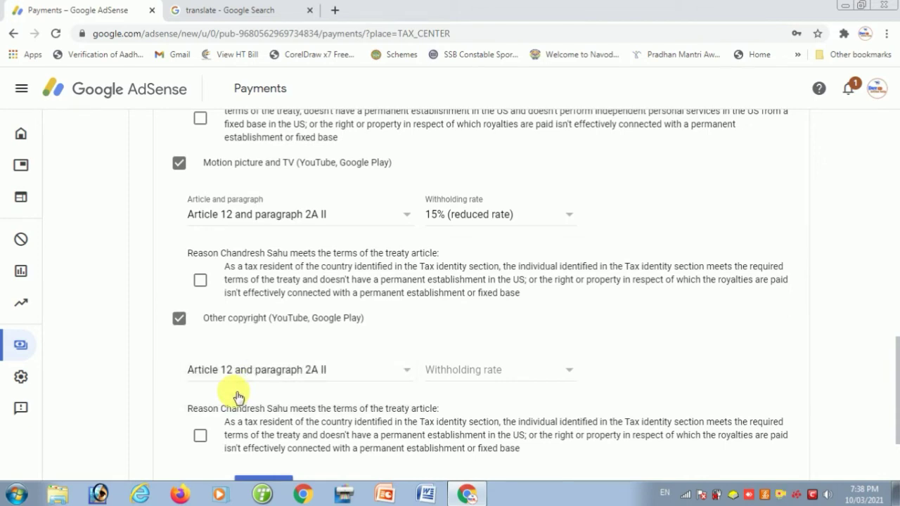
click(481, 373)
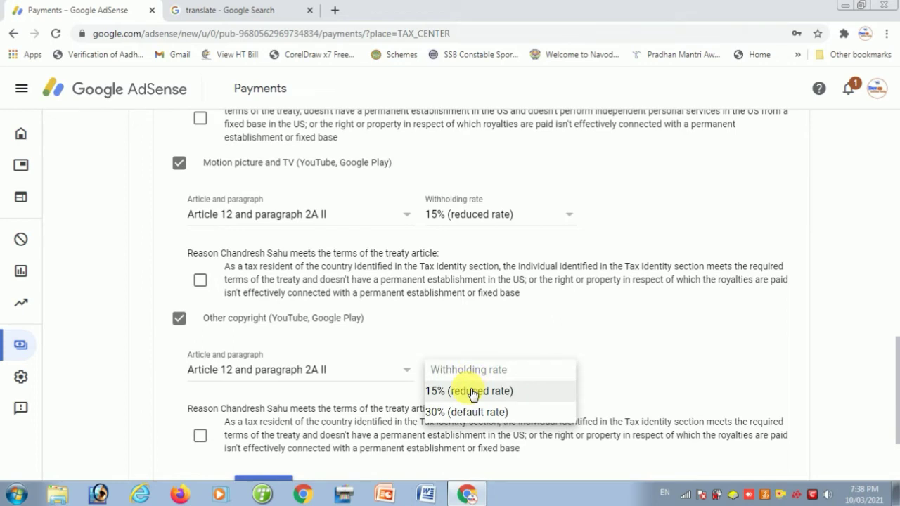
click(472, 392)
scroll(470, 391, down, 3)
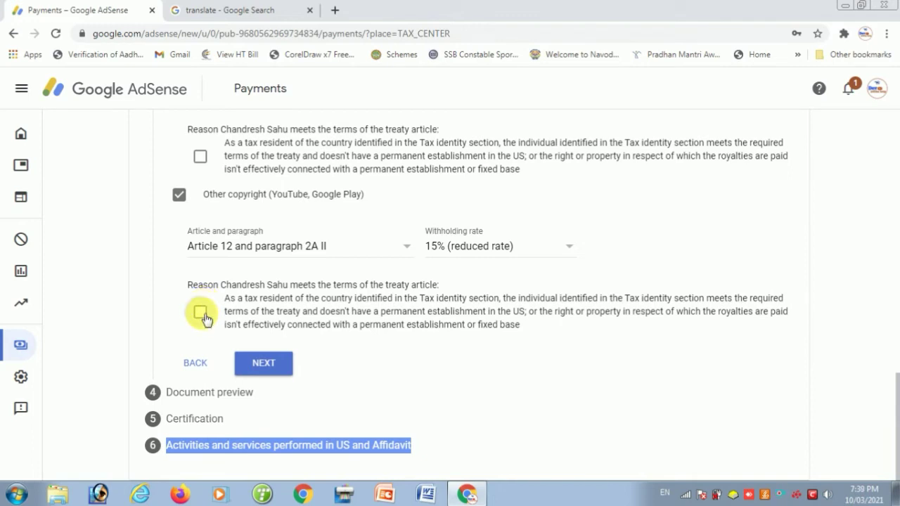
Tick the Other copyright treaty reason and submit the treaty step to reach Document preview
click(201, 315)
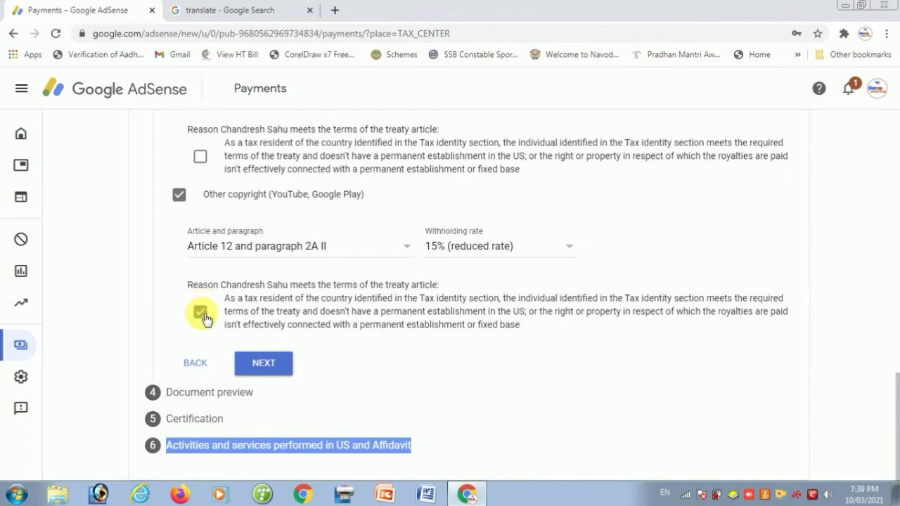
click(264, 364)
triple_click(264, 364)
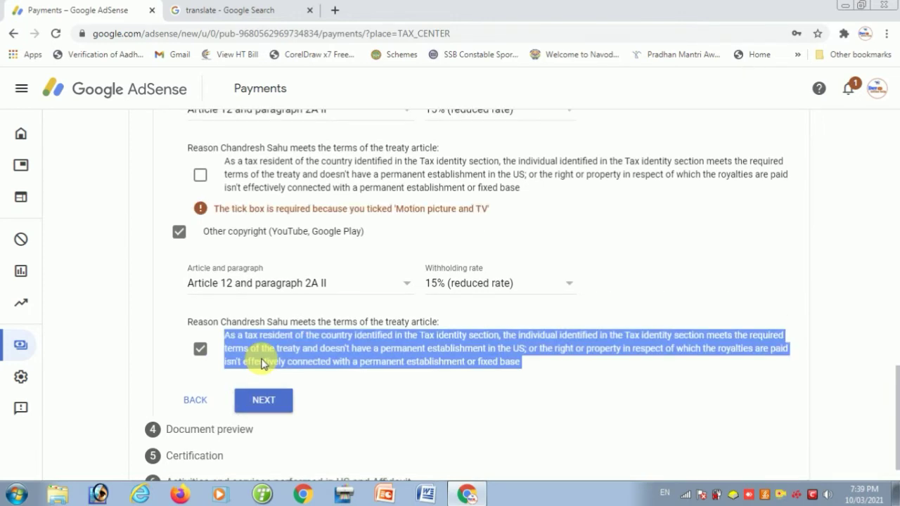
click(257, 406)
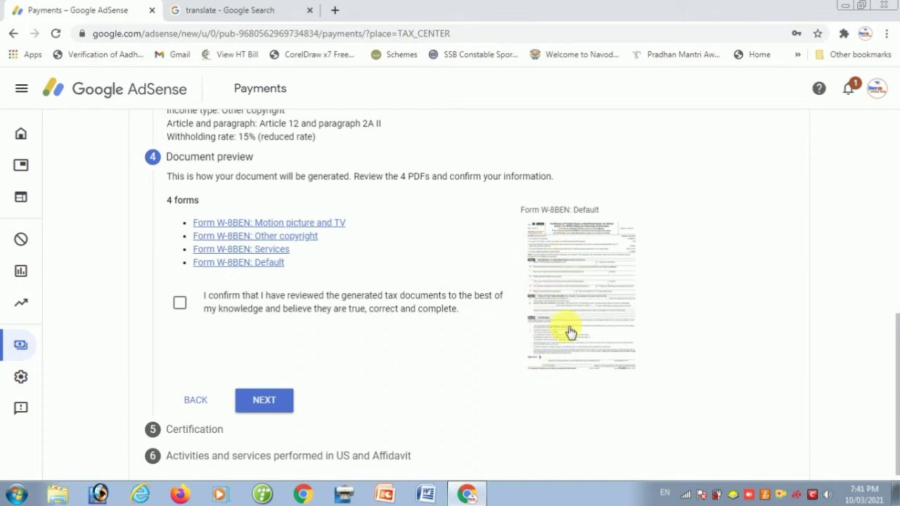
Confirm the four generated W-8BEN documents were reviewed and proceed to Certification
click(181, 304)
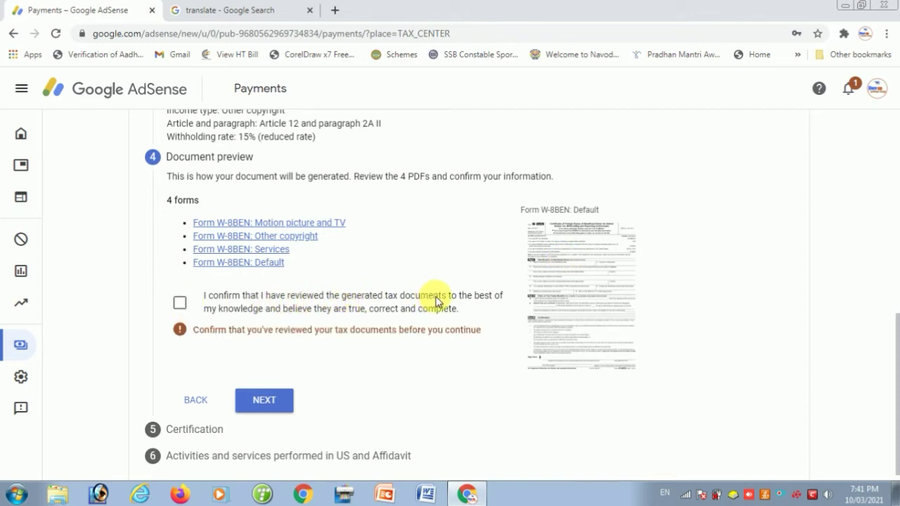
click(180, 305)
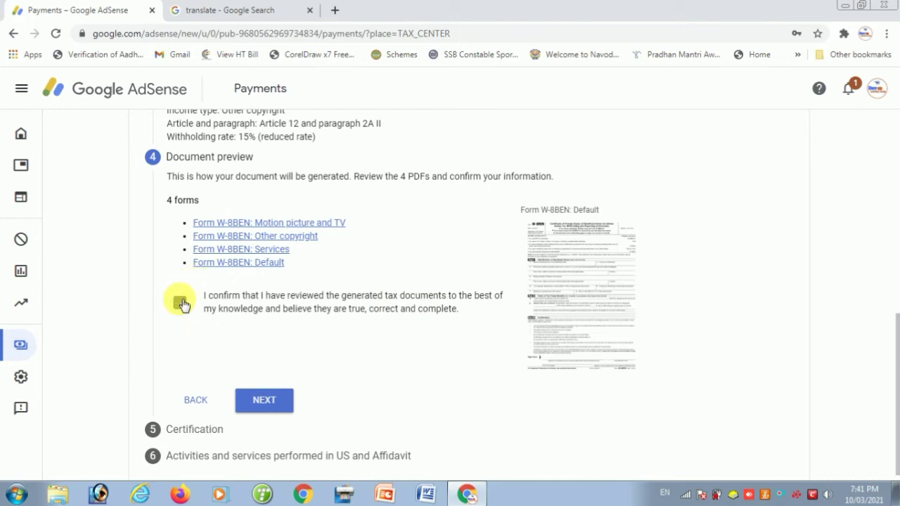
scroll(244, 366, down, 1)
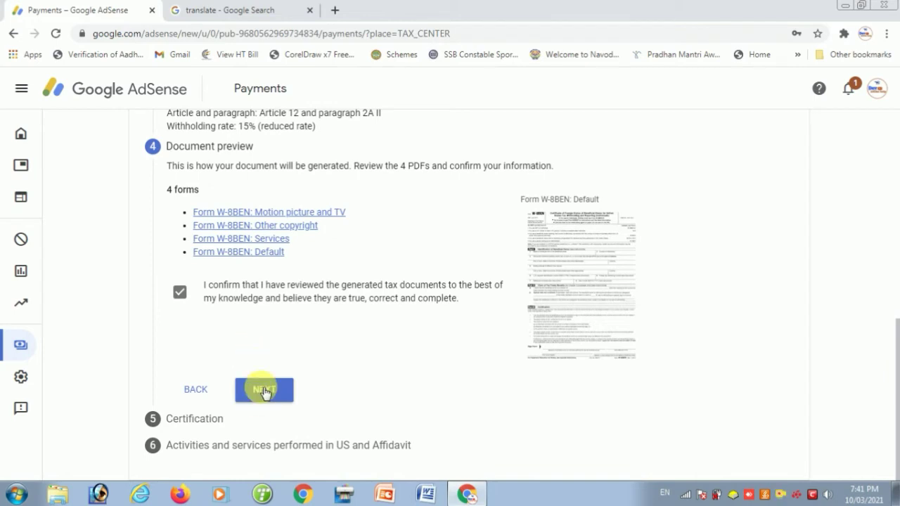
click(265, 393)
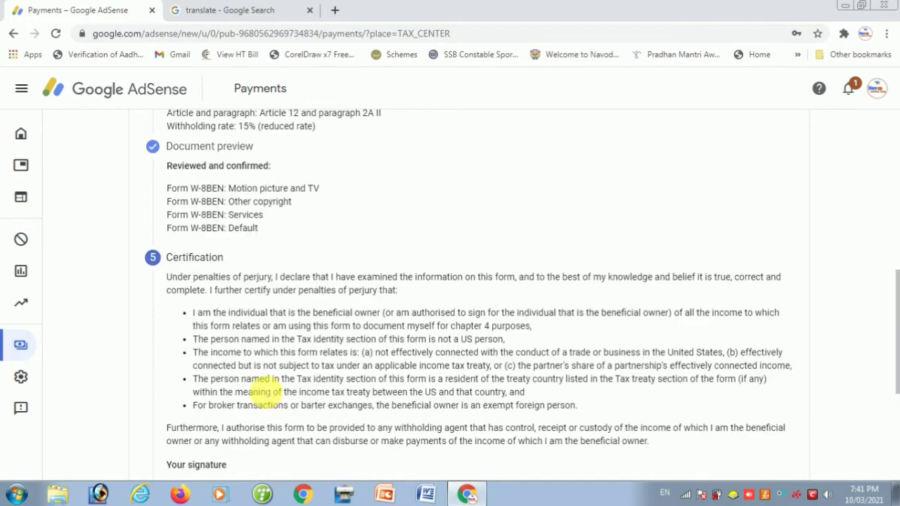
Sign the certification with the owner's full legal name, confirming they are the person listed
scroll(285, 341, down, 4)
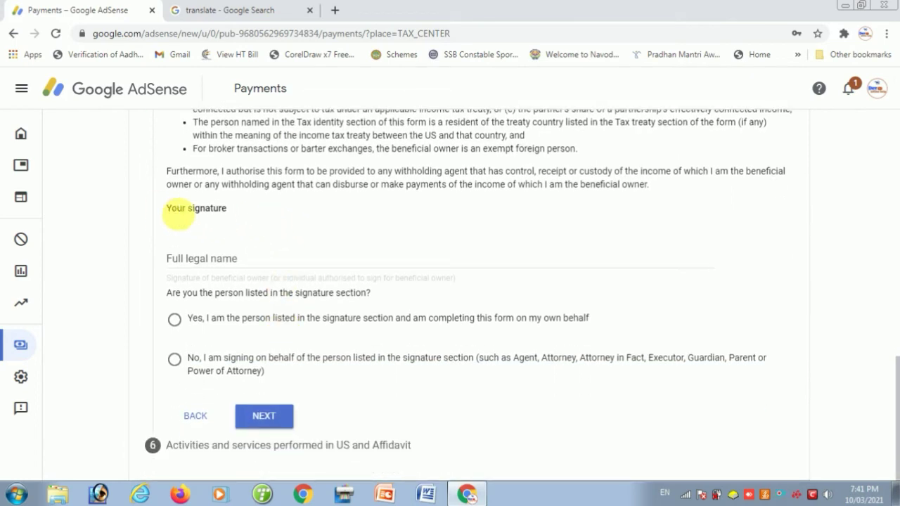
click(215, 259)
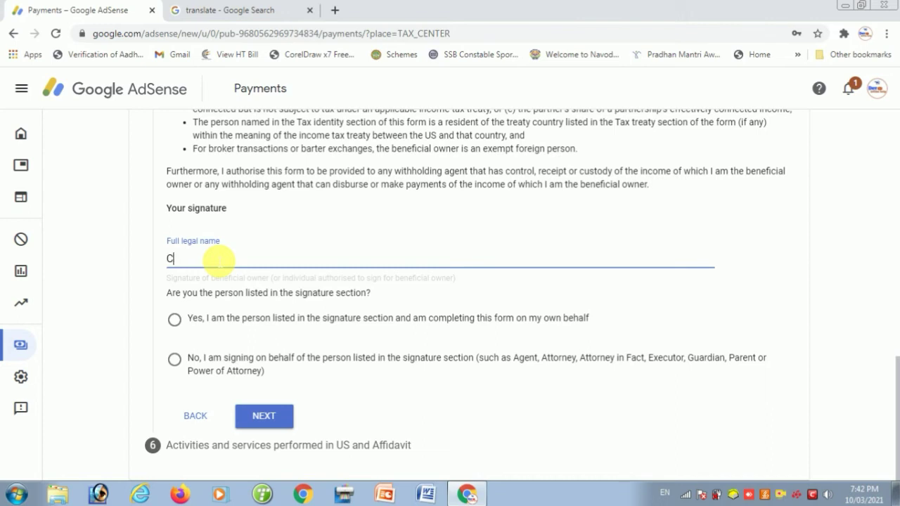
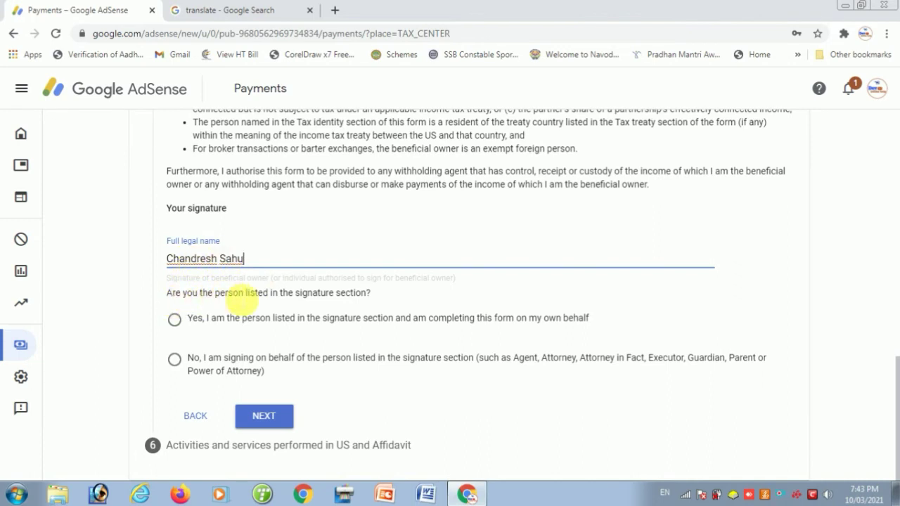
click(174, 321)
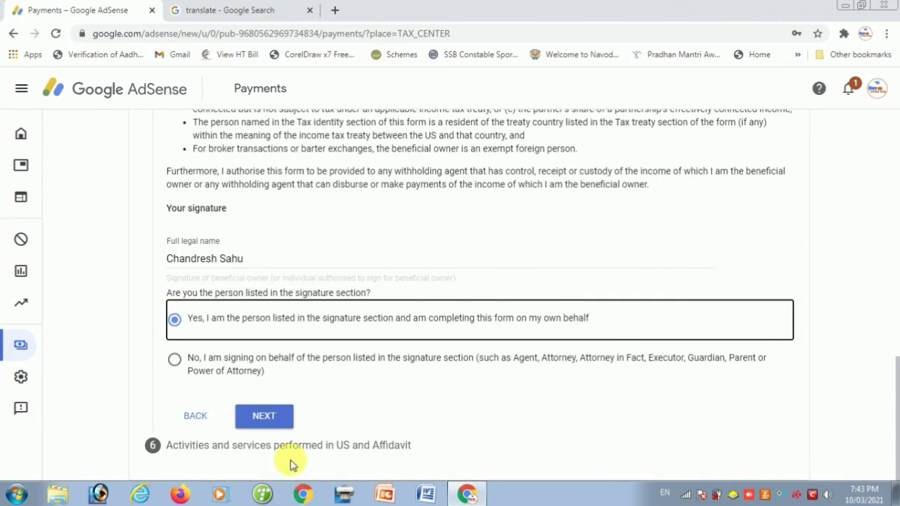
click(275, 421)
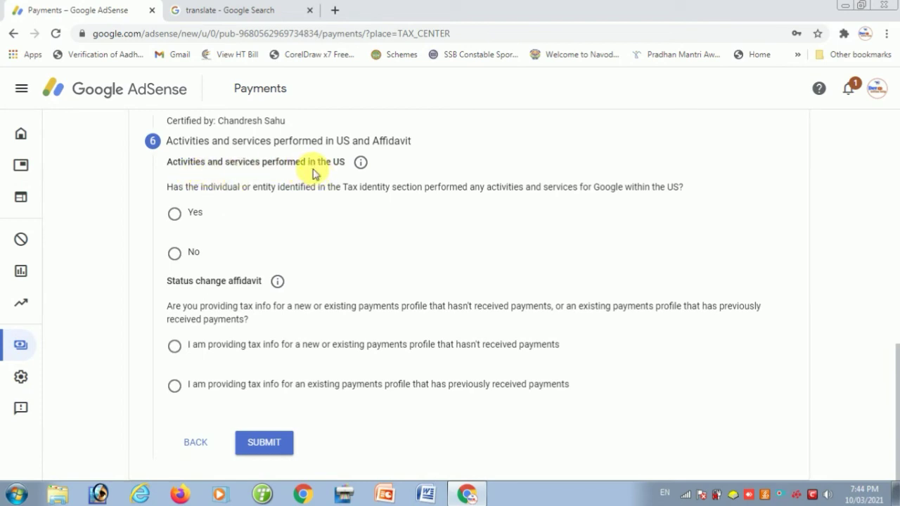
Answer No to US activities and certify services are performed outside the US
click(176, 256)
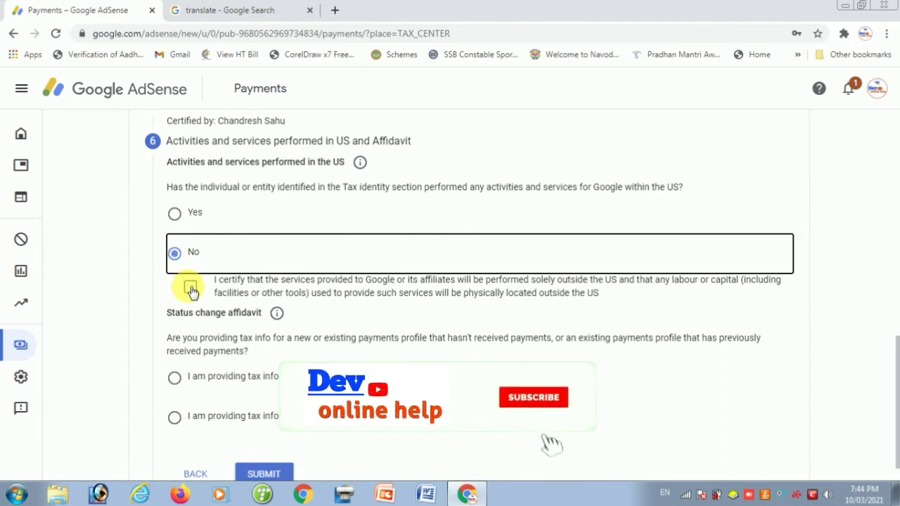
click(191, 288)
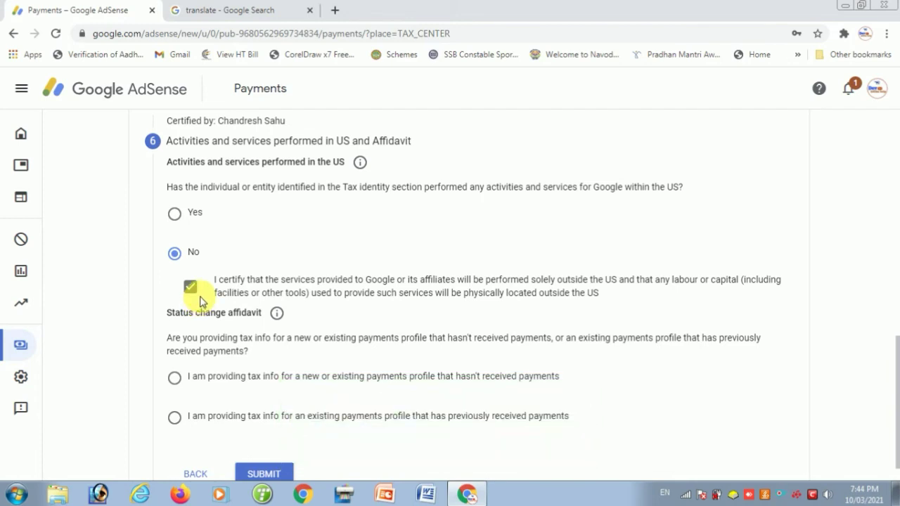
scroll(250, 273, down, 1)
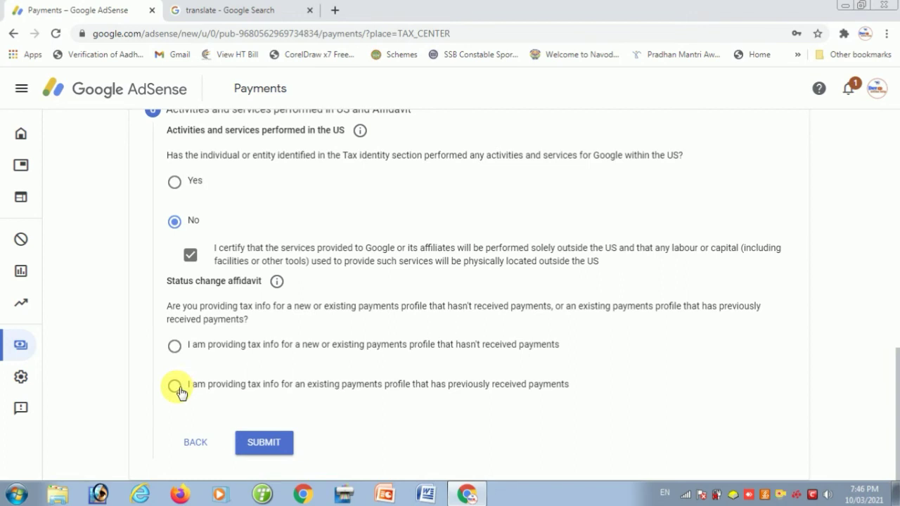
Declare an existing paid profile unchanged since 1 January 2020 and submit the form
click(179, 389)
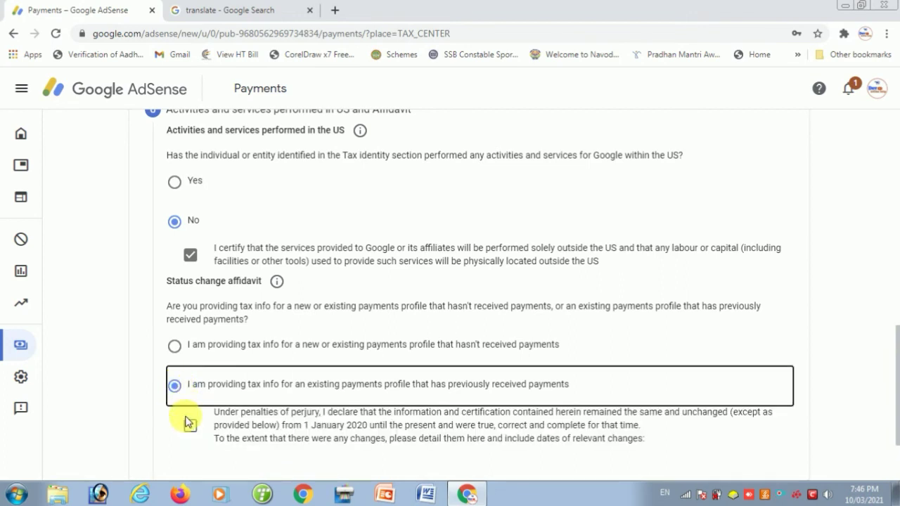
click(190, 429)
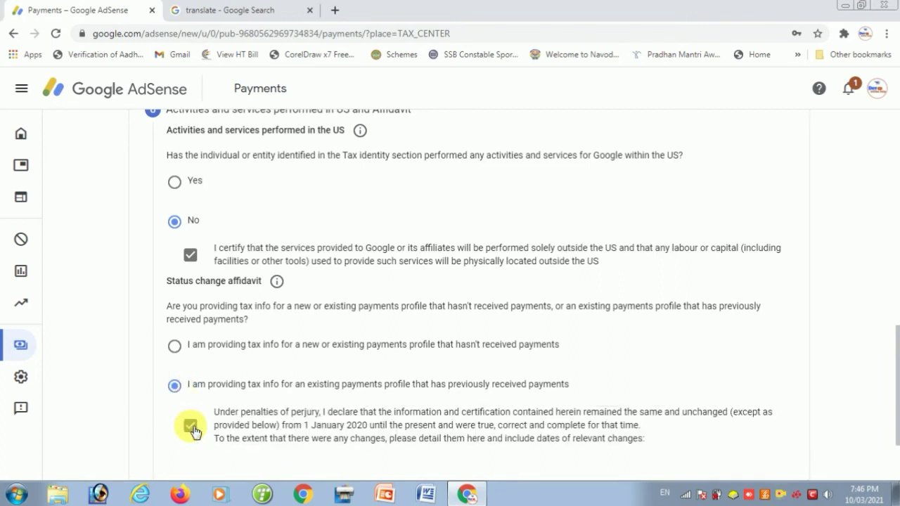
scroll(199, 432, down, 3)
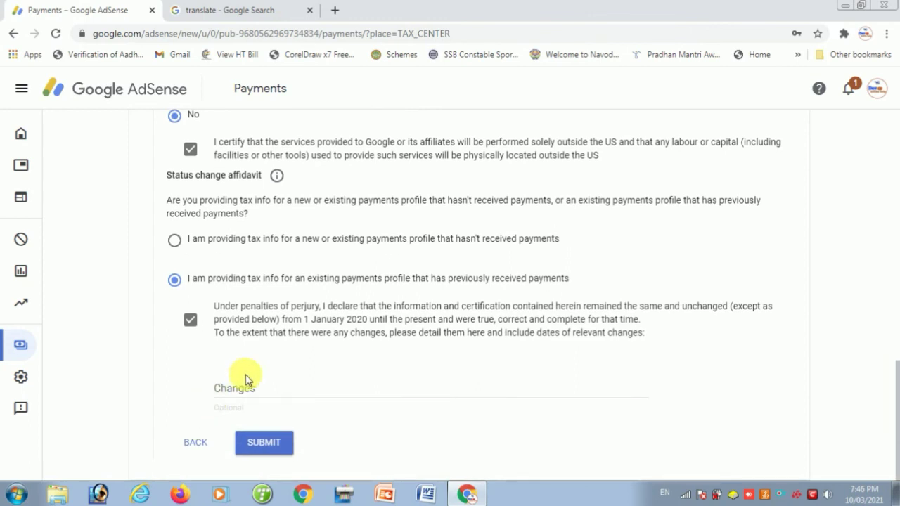
click(265, 442)
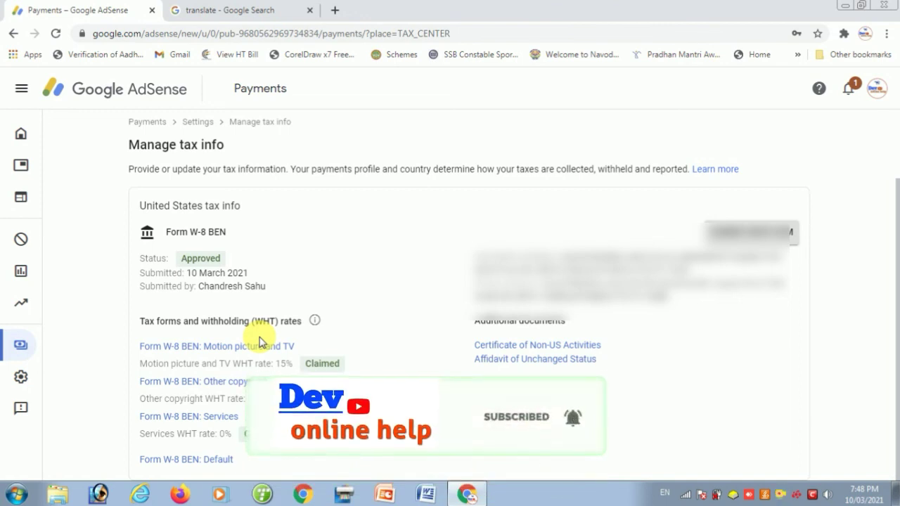
Go to the Ads overview page from the sidebar
click(21, 164)
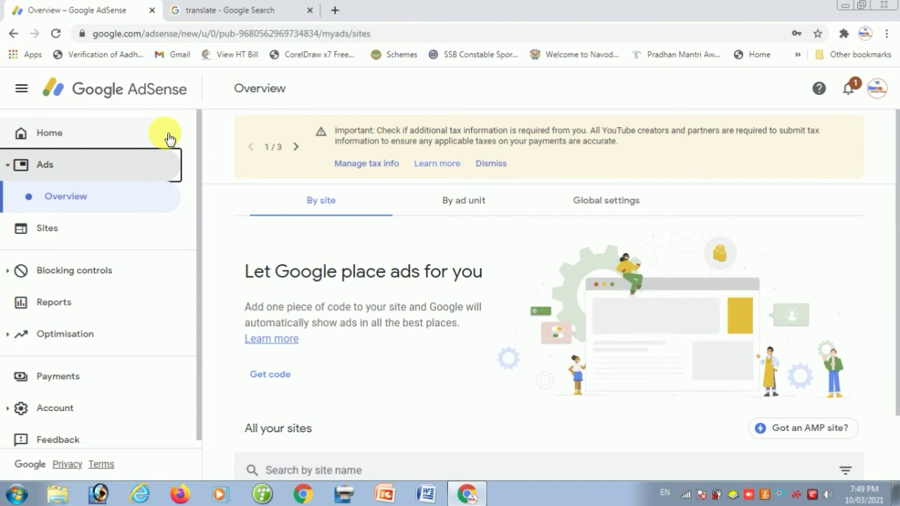